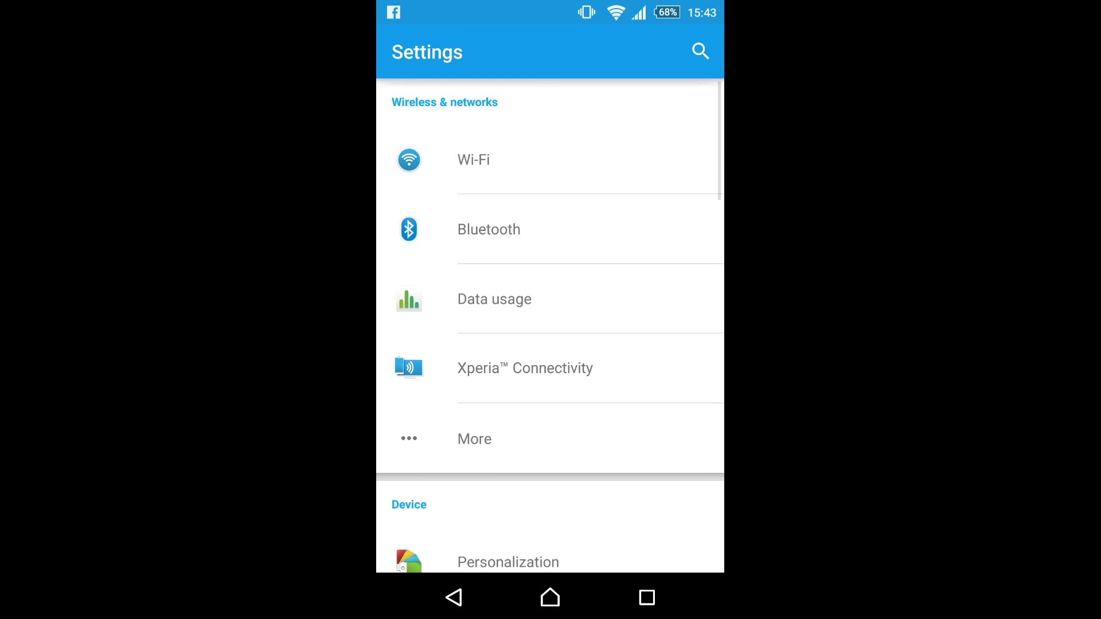
{"action": "scroll", "coordinate": [550, 327], "scroll_direction": "down", "scroll_amount": 15}
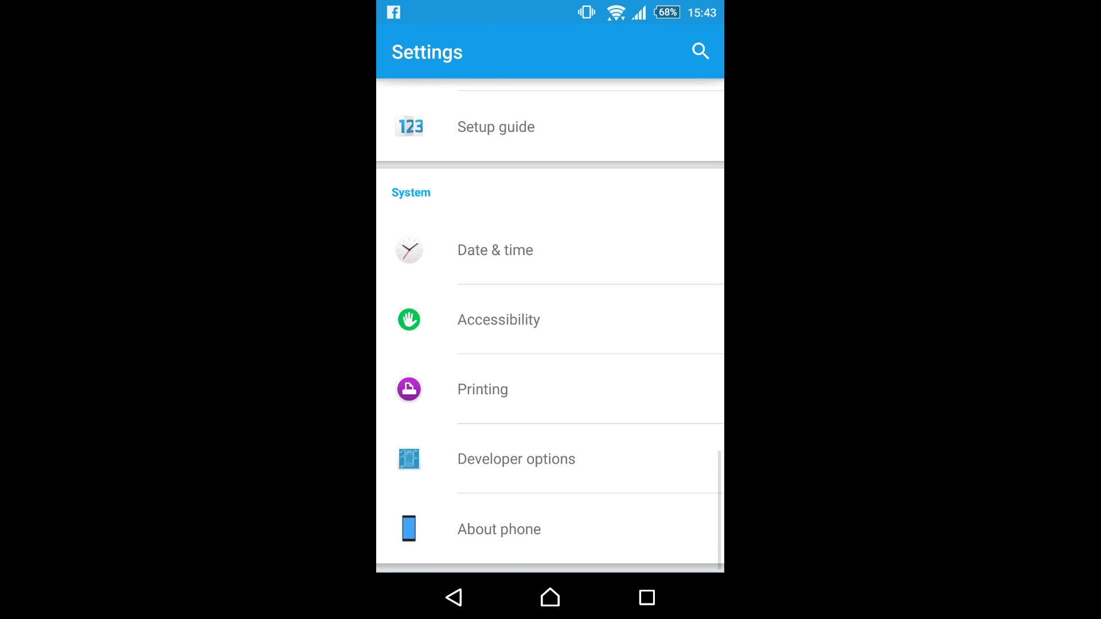
{"action": "left_click", "coordinate": [499, 531]}
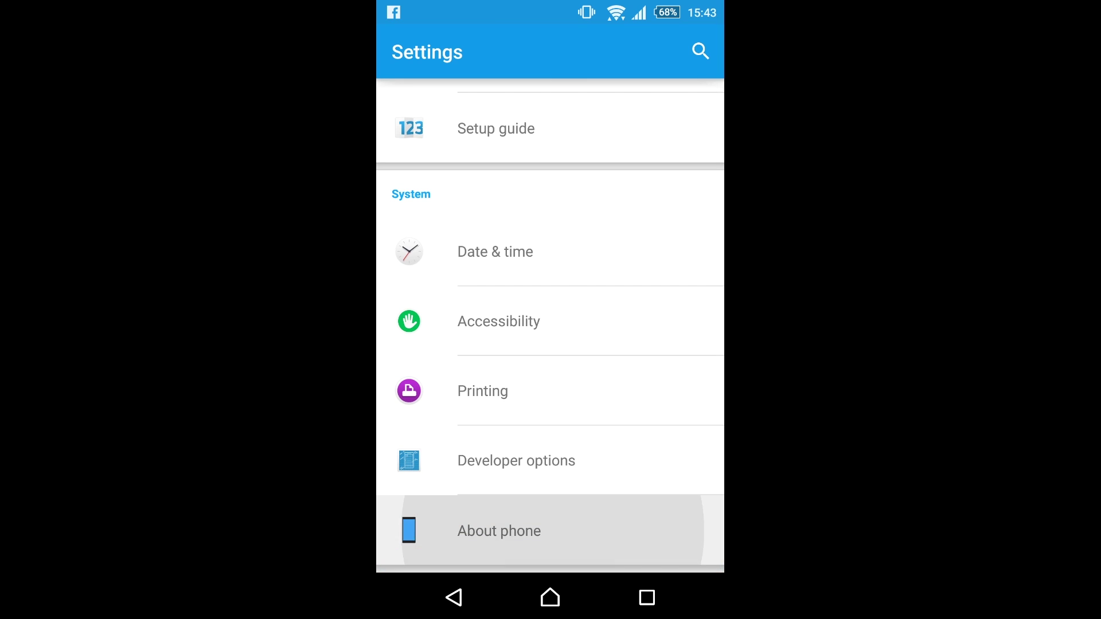
{"action": "scroll", "coordinate": [550, 327], "scroll_direction": "down", "scroll_amount": 5}
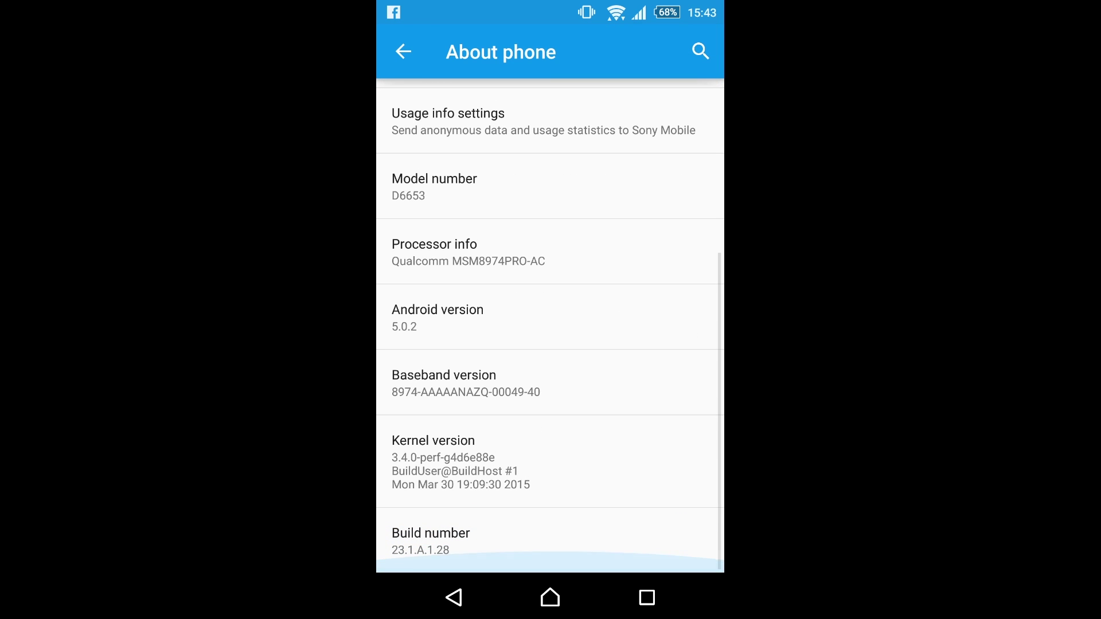
{"action": "left_click", "coordinate": [499, 540]}
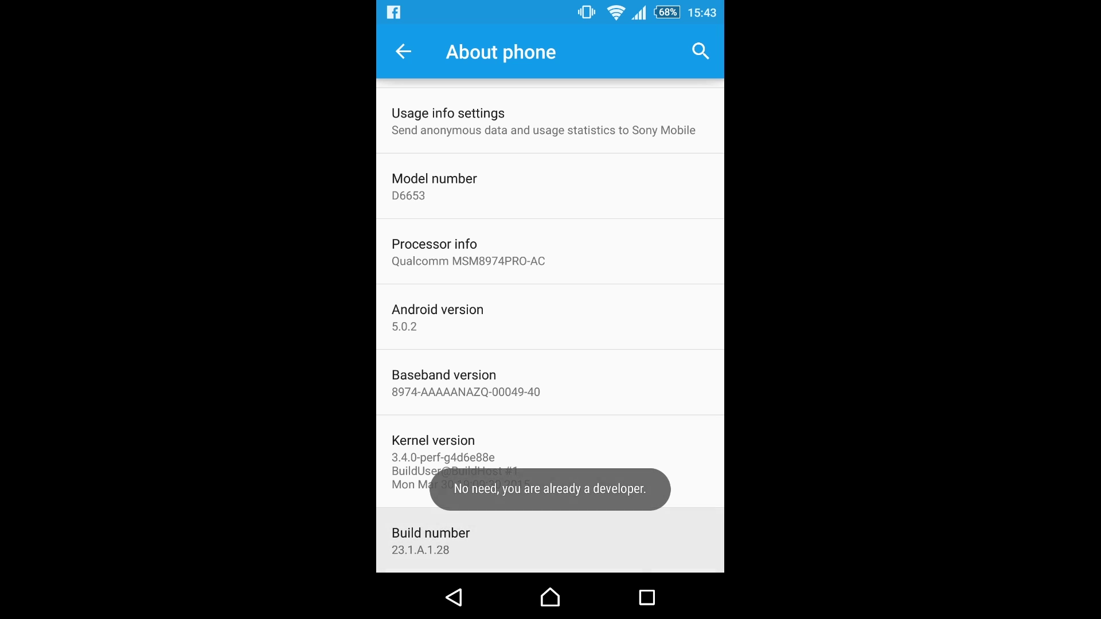
{"action": "left_click", "coordinate": [528, 550]}
{"action": "left_click", "coordinate": [528, 551]}
{"action": "left_click", "coordinate": [551, 540]}
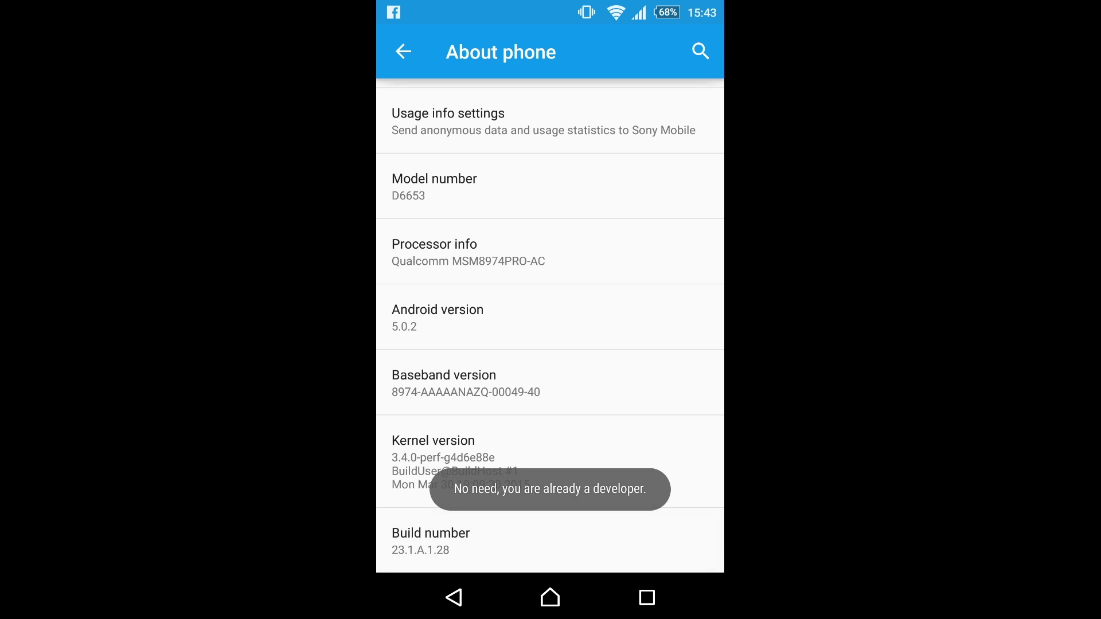
{"action": "left_click", "coordinate": [551, 541]}
{"action": "left_click", "coordinate": [550, 541]}
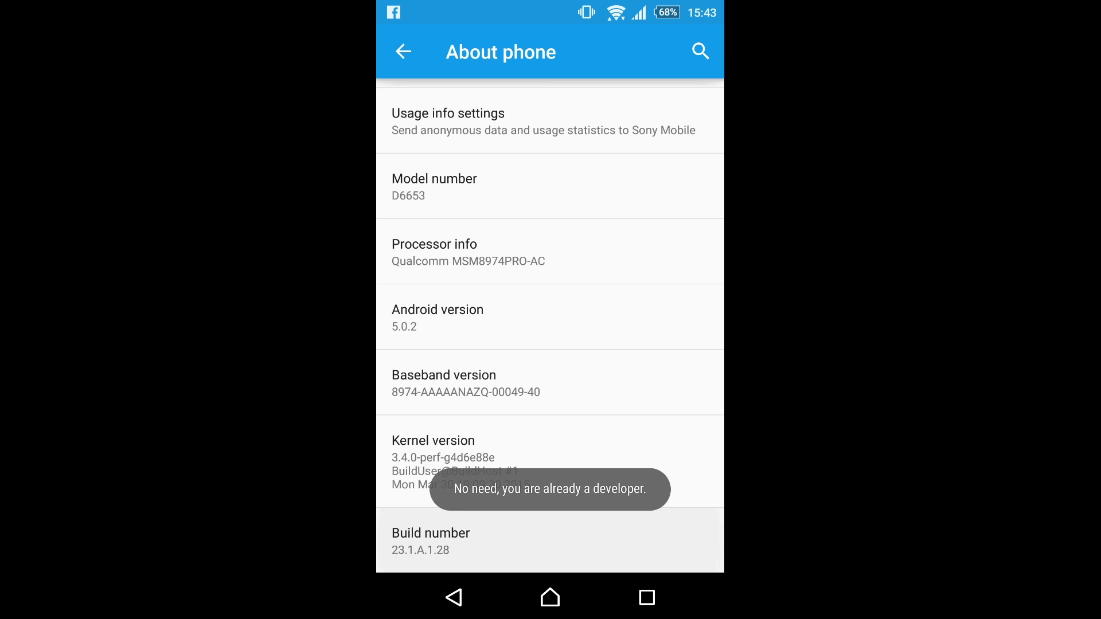
{"action": "left_click", "coordinate": [454, 597]}
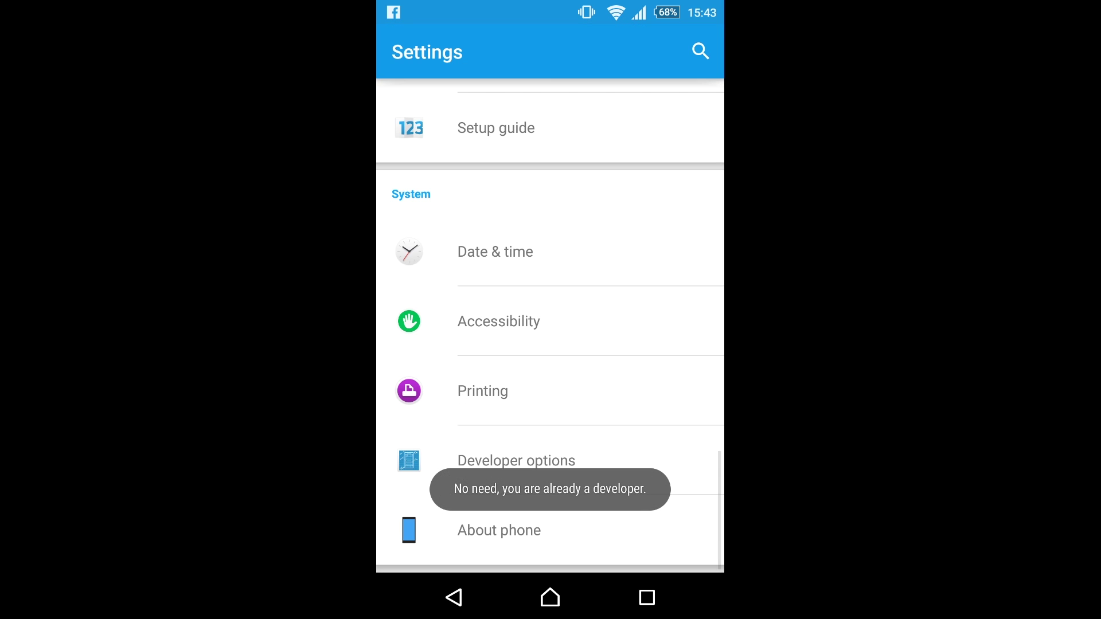
In Developer options, uncheck USB debugging and Allow mock locations.
{"action": "left_click", "coordinate": [516, 460]}
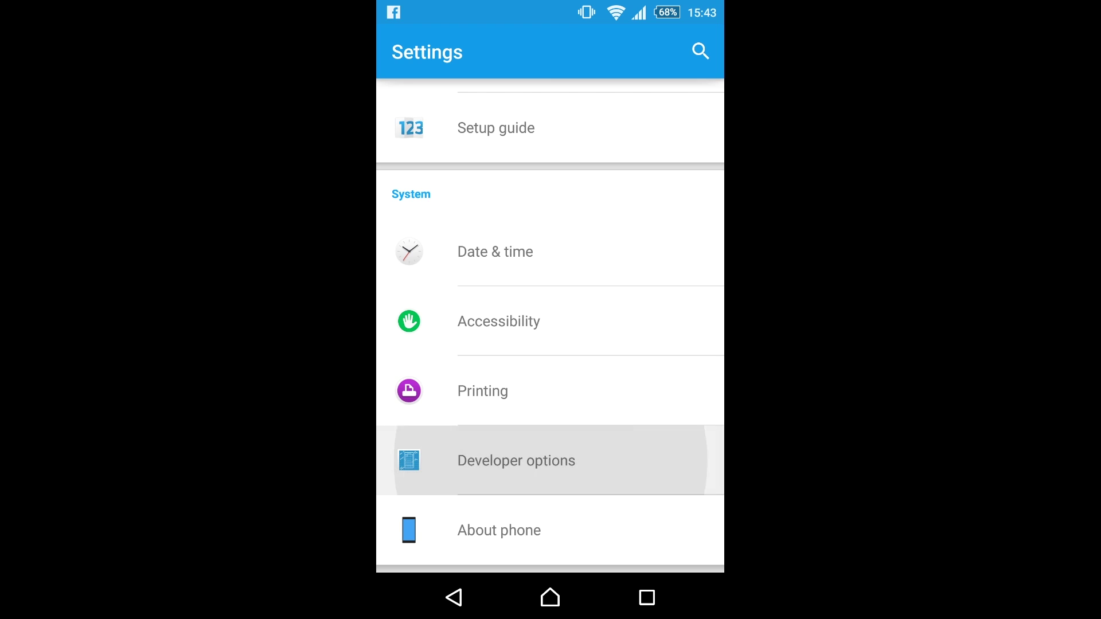
{"action": "scroll", "coordinate": [550, 344], "scroll_direction": "down", "scroll_amount": 3}
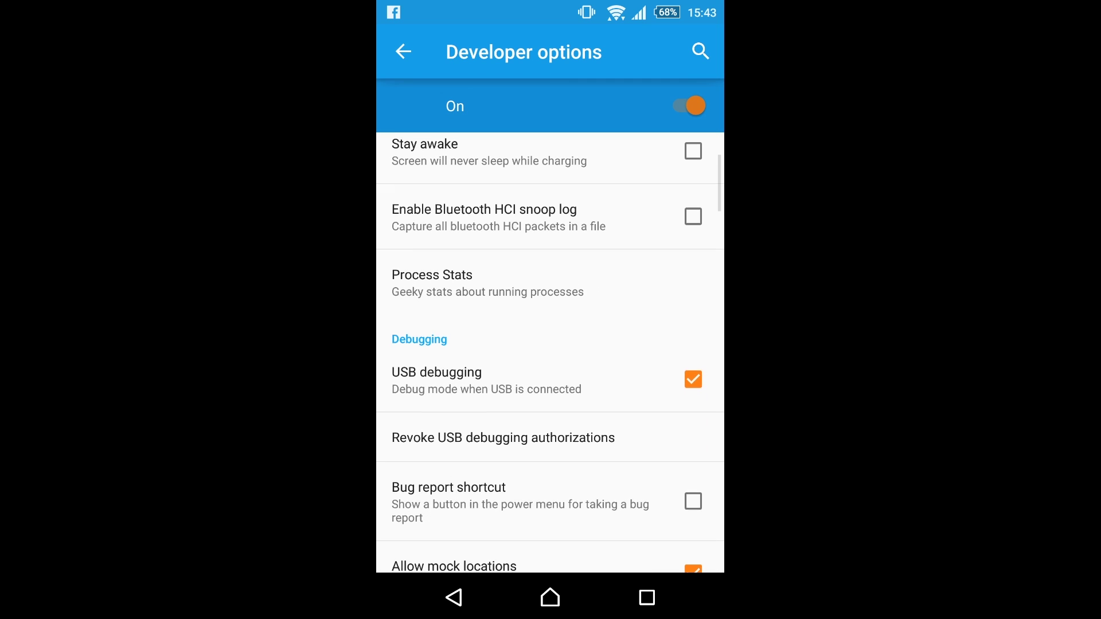
{"action": "left_click", "coordinate": [603, 374]}
{"action": "scroll", "coordinate": [551, 344], "scroll_direction": "down", "scroll_amount": 3}
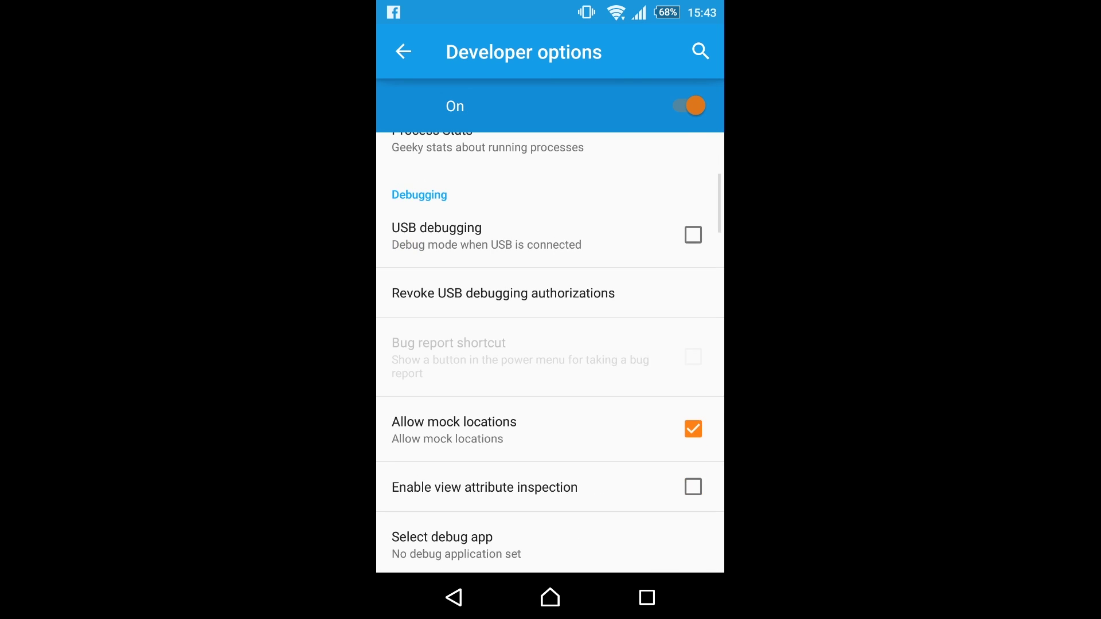
{"action": "left_click", "coordinate": [619, 409]}
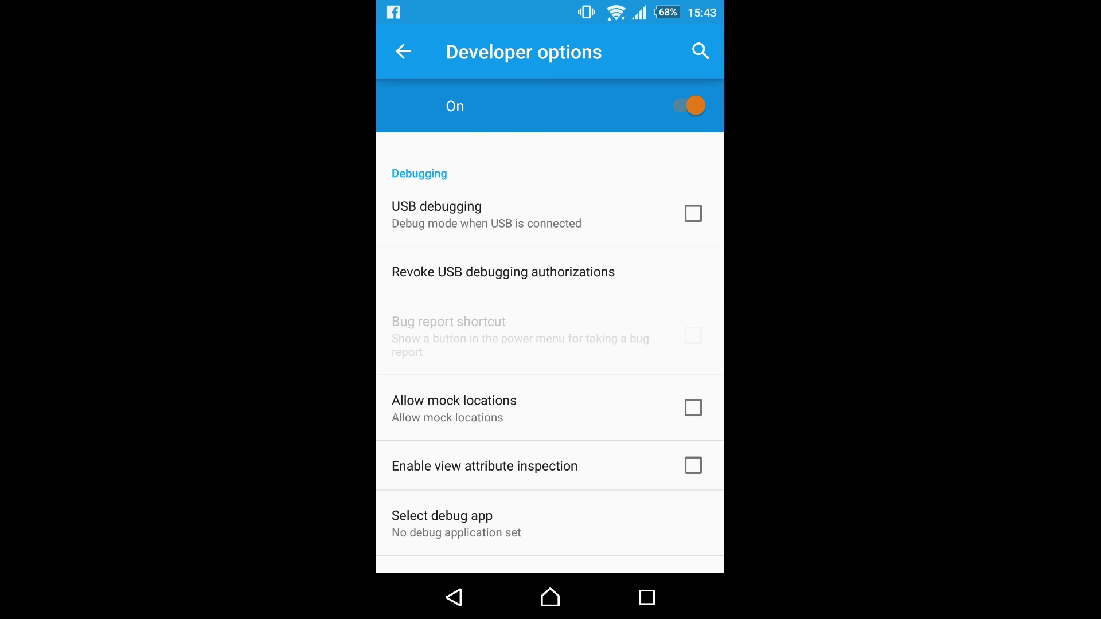
{"action": "scroll", "coordinate": [551, 344], "scroll_direction": "up", "scroll_amount": 3}
{"action": "scroll", "coordinate": [551, 345], "scroll_direction": "up", "scroll_amount": 2}
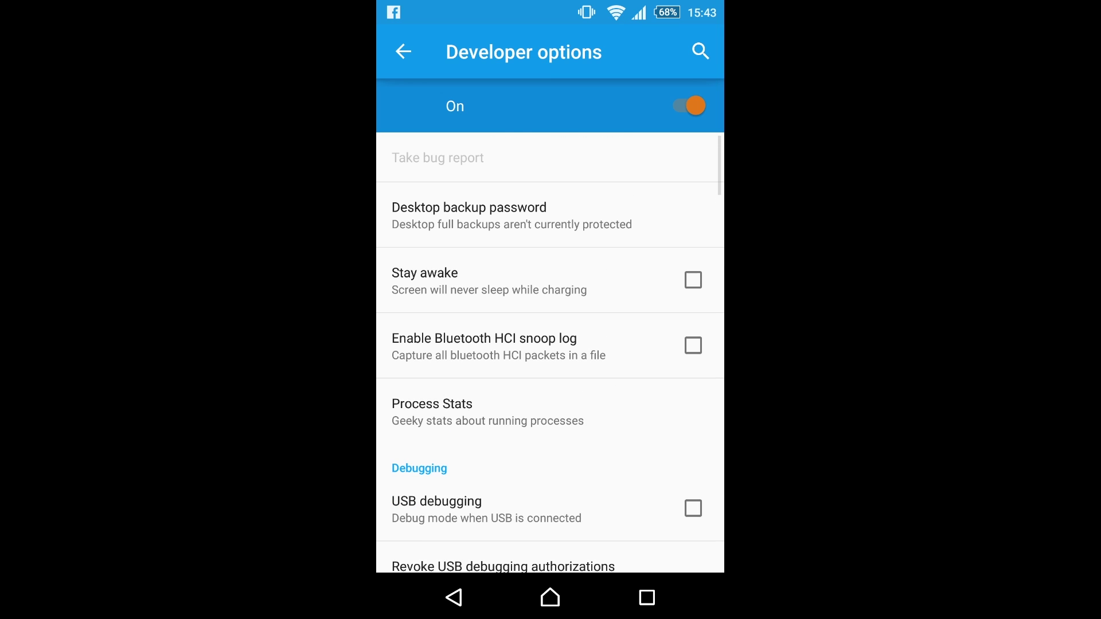
{"action": "scroll", "coordinate": [551, 344], "scroll_direction": "down", "scroll_amount": 3}
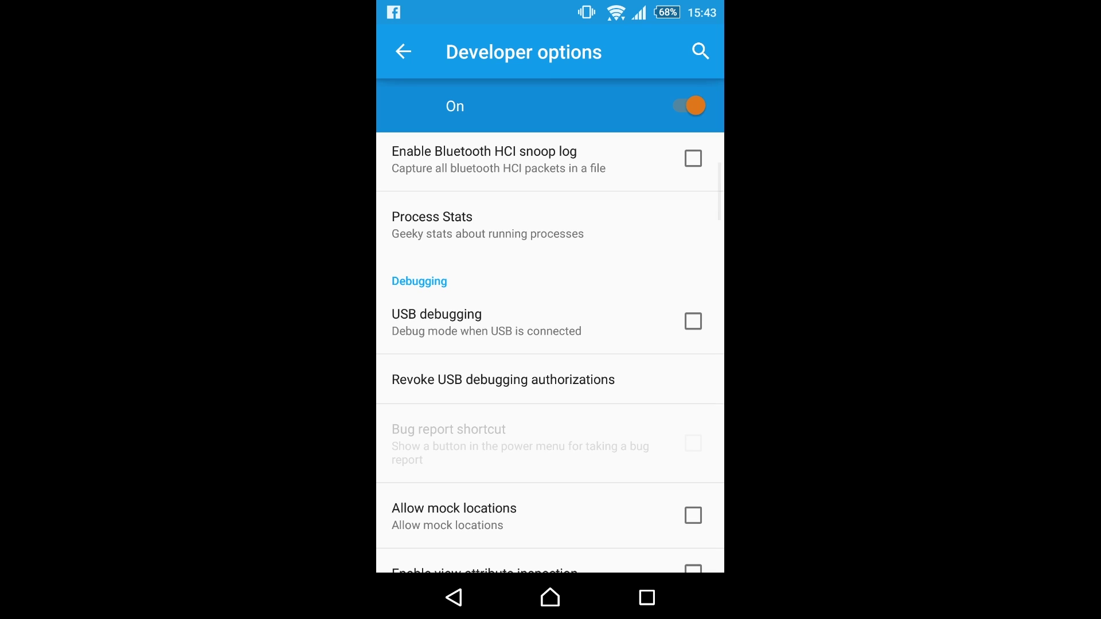
Toggle Developer options off and on, confirm both prompts, and recheck Allow mock locations.
{"action": "left_click", "coordinate": [688, 107]}
{"action": "left_click", "coordinate": [688, 105]}
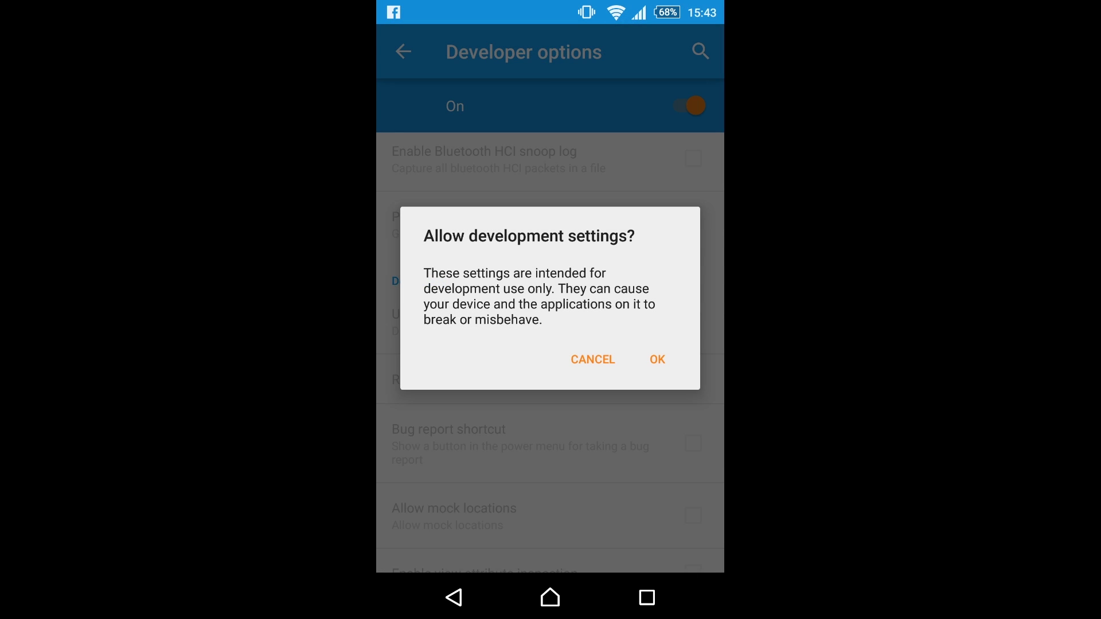
{"action": "left_click", "coordinate": [693, 322]}
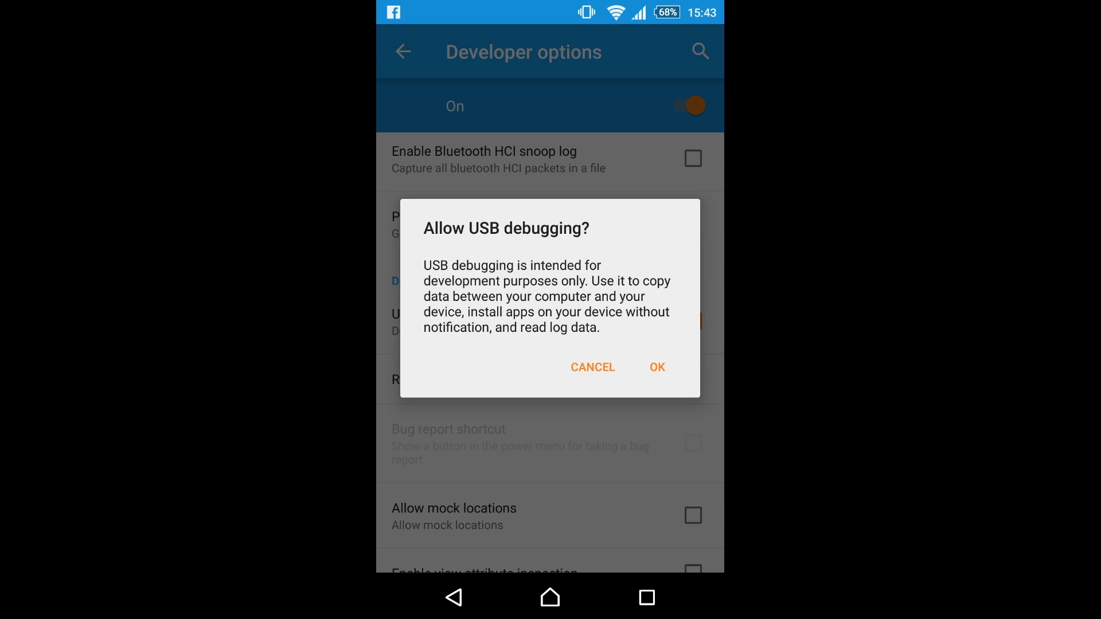
{"action": "left_click", "coordinate": [658, 367]}
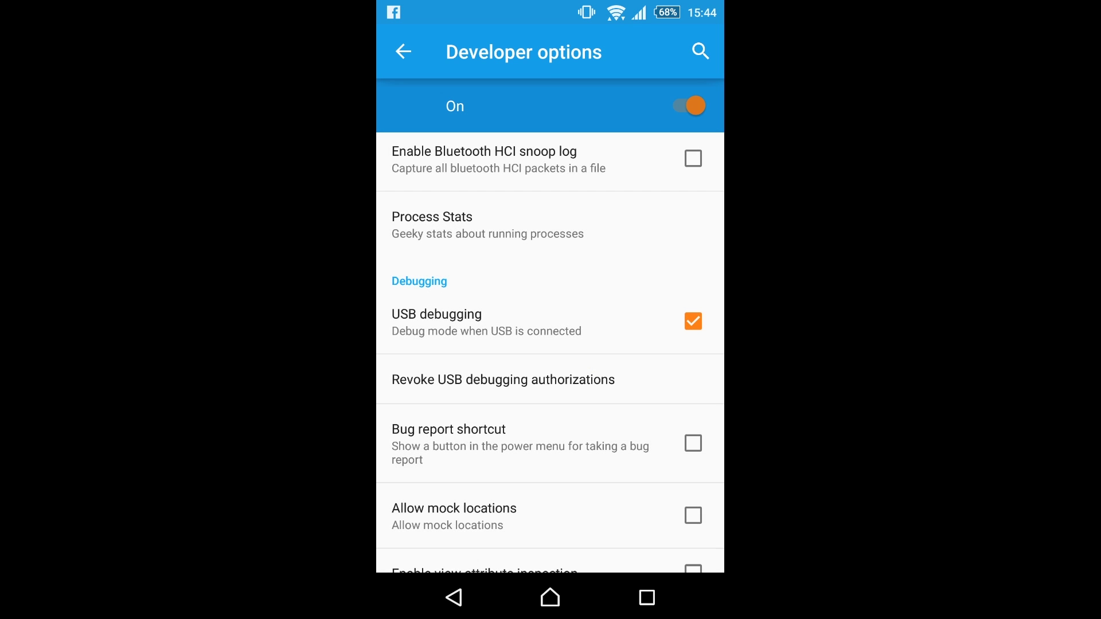
{"action": "scroll", "coordinate": [552, 344], "scroll_direction": "down", "scroll_amount": 2}
{"action": "scroll", "coordinate": [550, 345], "scroll_direction": "down", "scroll_amount": 1}
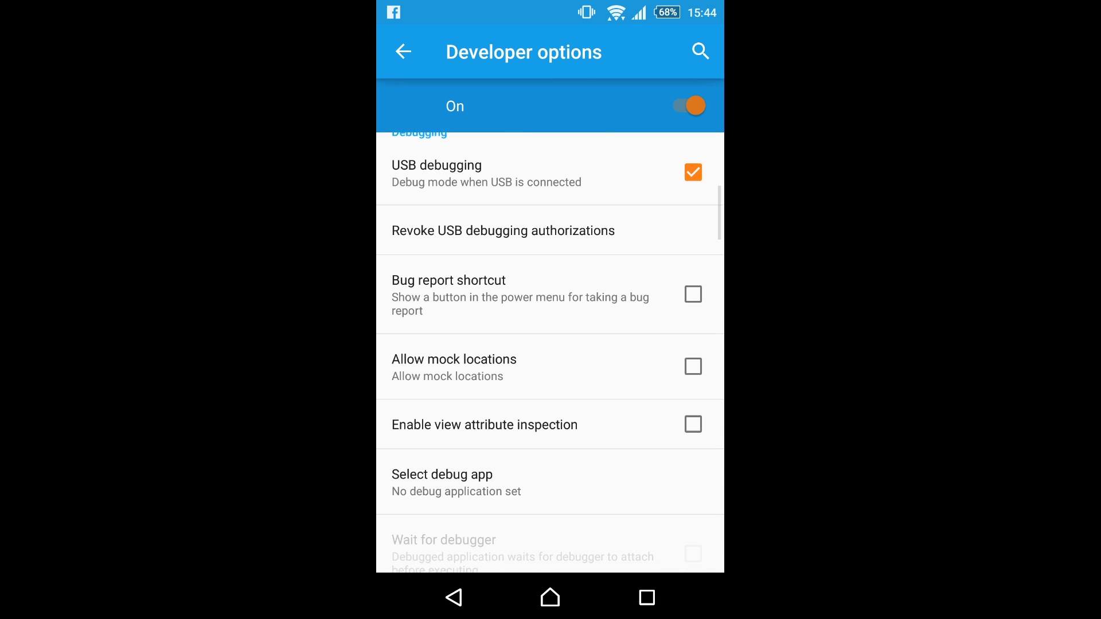
{"action": "left_click", "coordinate": [551, 325]}
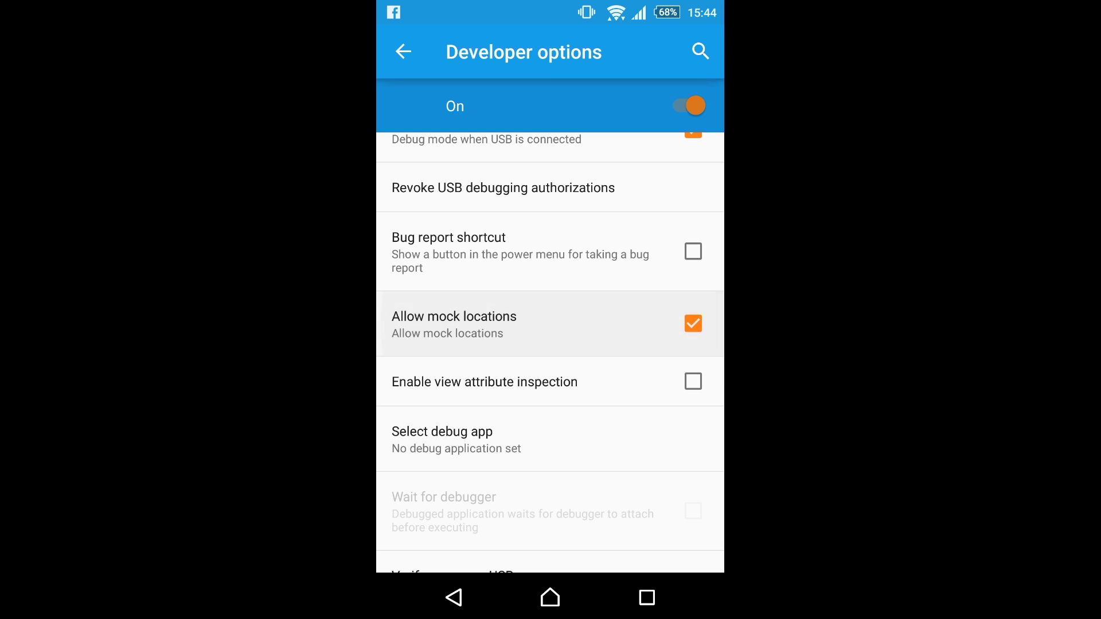
{"action": "scroll", "coordinate": [551, 344], "scroll_direction": "up", "scroll_amount": 2}
{"action": "scroll", "coordinate": [551, 345], "scroll_direction": "up", "scroll_amount": 1}
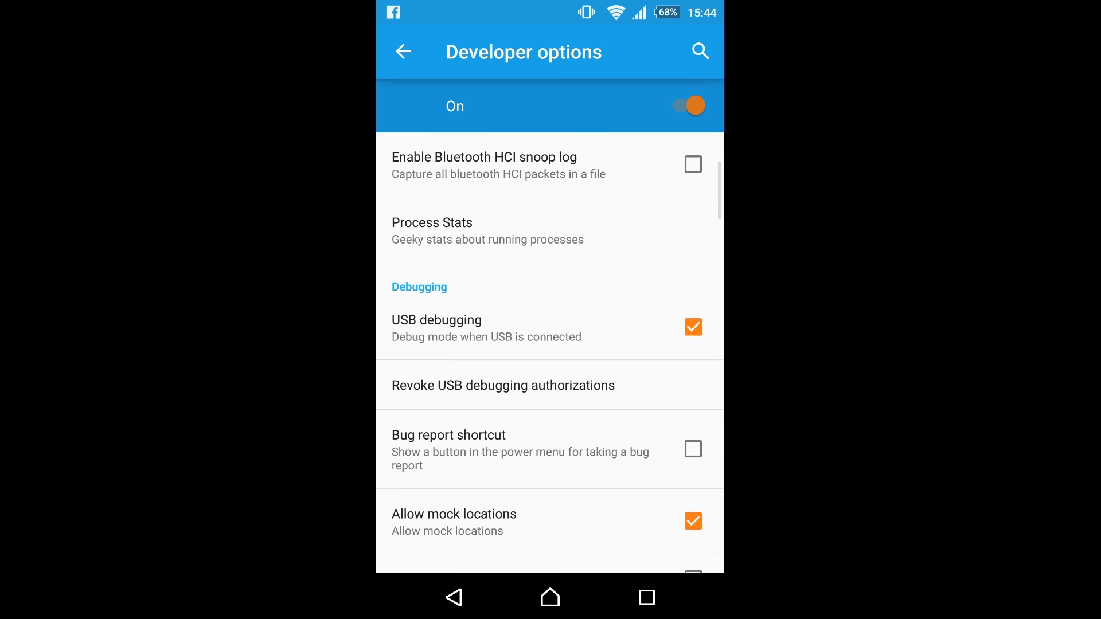
{"action": "scroll", "coordinate": [550, 344], "scroll_direction": "up", "scroll_amount": 1}
{"action": "scroll", "coordinate": [550, 345], "scroll_direction": "up", "scroll_amount": 1}
{"action": "scroll", "coordinate": [551, 344], "scroll_direction": "up", "scroll_amount": 1}
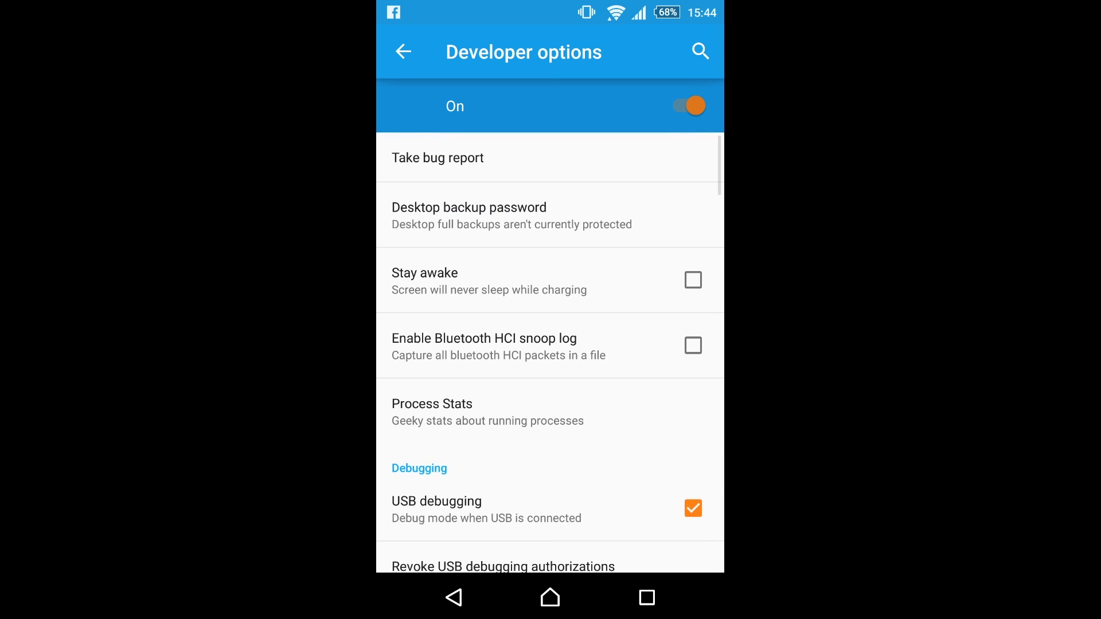
{"action": "scroll", "coordinate": [550, 344], "scroll_direction": "up", "scroll_amount": 1}
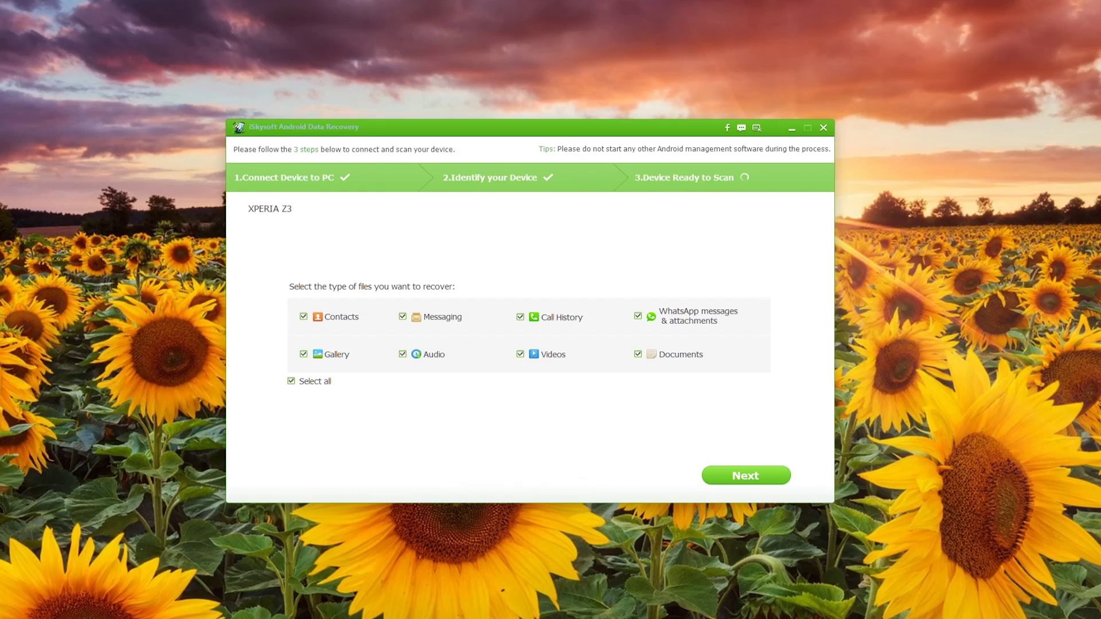
Use Select all to clear, then recheck, all eight file types on the XPERIA Z3.
{"action": "left_click", "coordinate": [290, 382]}
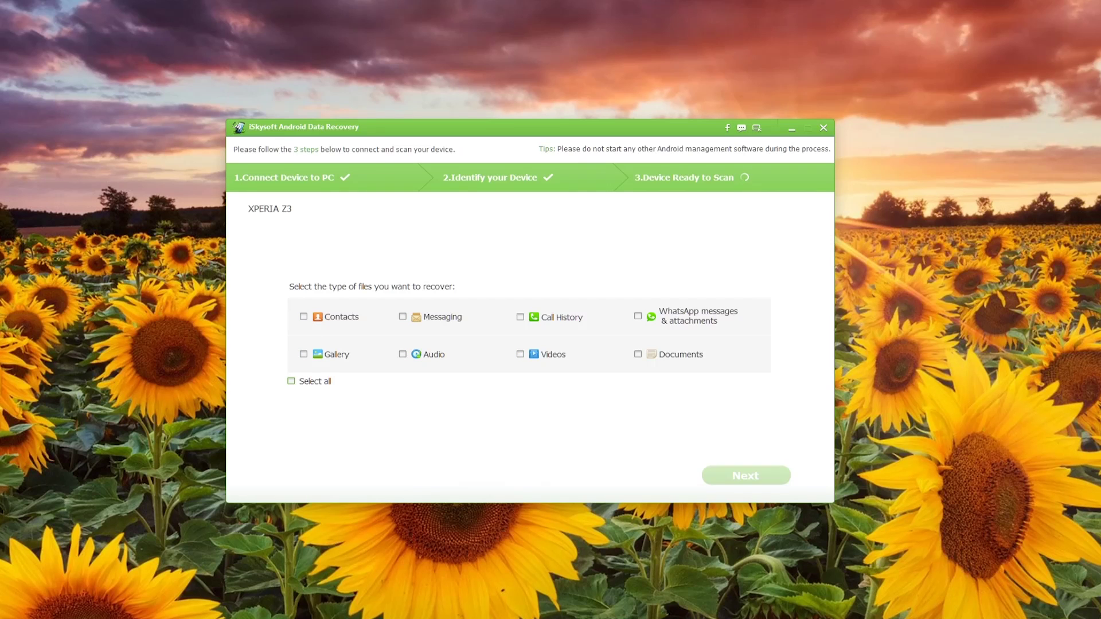
{"action": "left_click", "coordinate": [290, 380]}
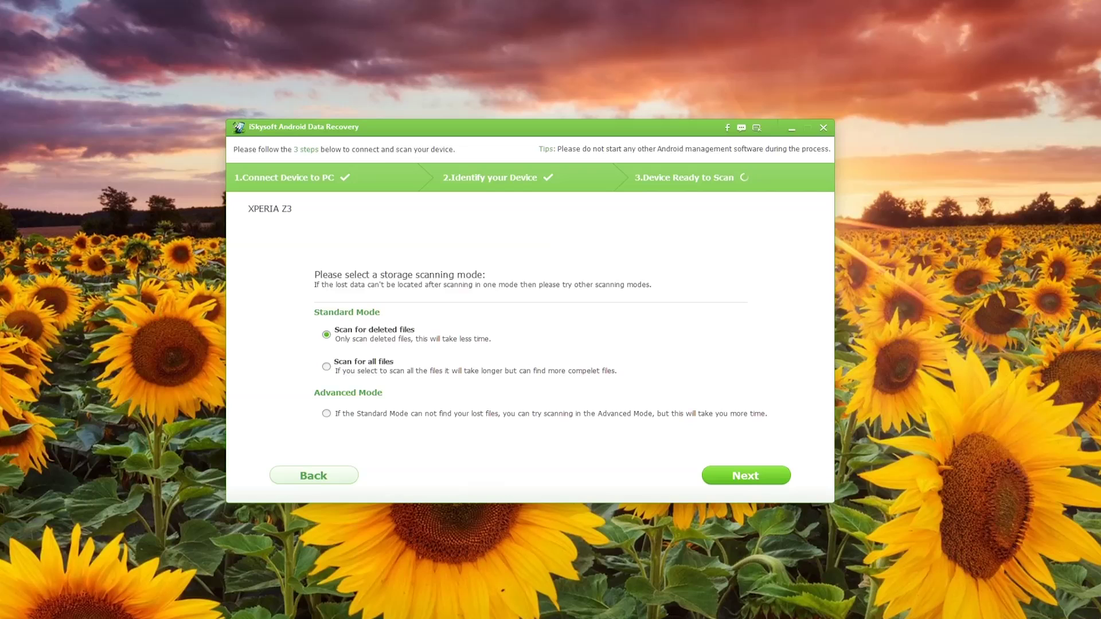
Keep 'Scan for deleted files' and start analysing the XPERIA Z3.
{"action": "left_click", "coordinate": [745, 476]}
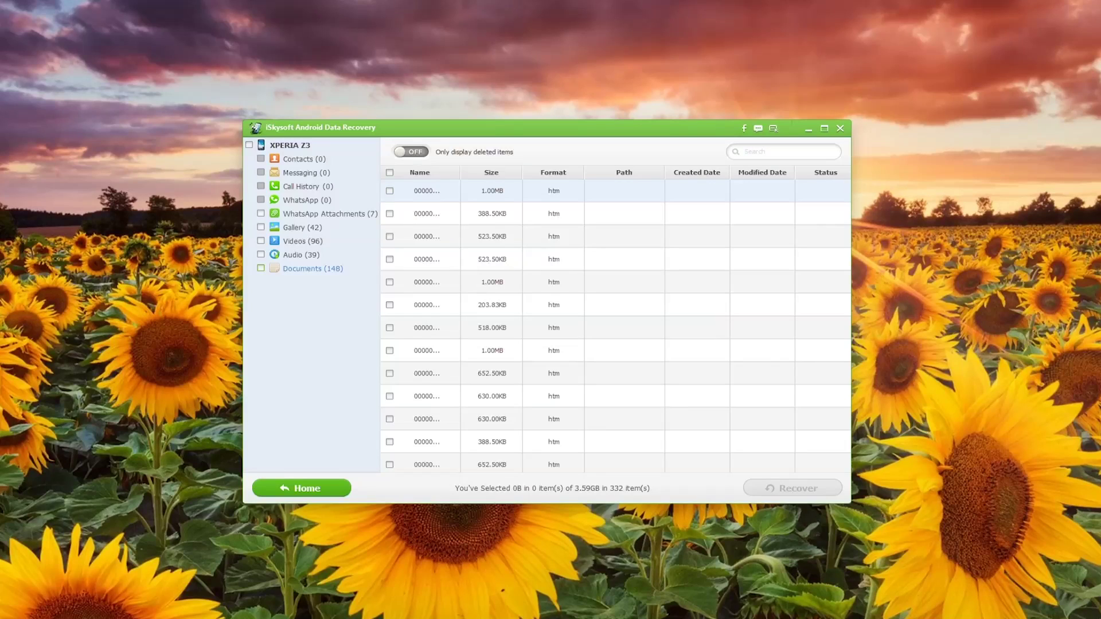
Check and uncheck all 148 Documents, then widen the Name column.
{"action": "left_click", "coordinate": [260, 268]}
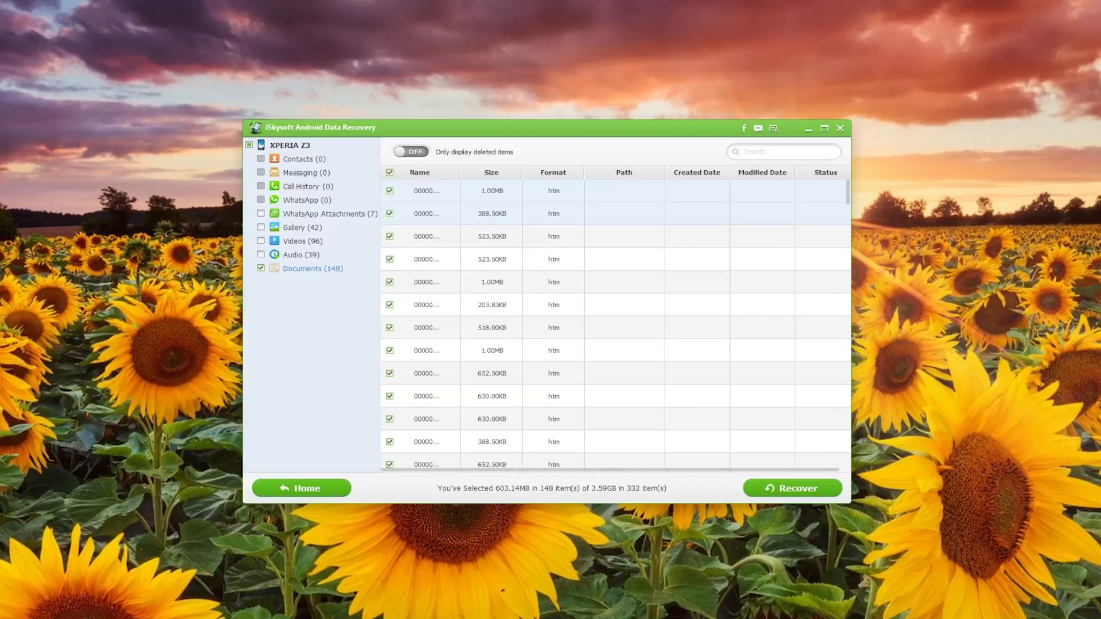
{"action": "left_click", "coordinate": [261, 268]}
{"action": "scroll", "coordinate": [615, 322], "scroll_direction": "down", "scroll_amount": 5}
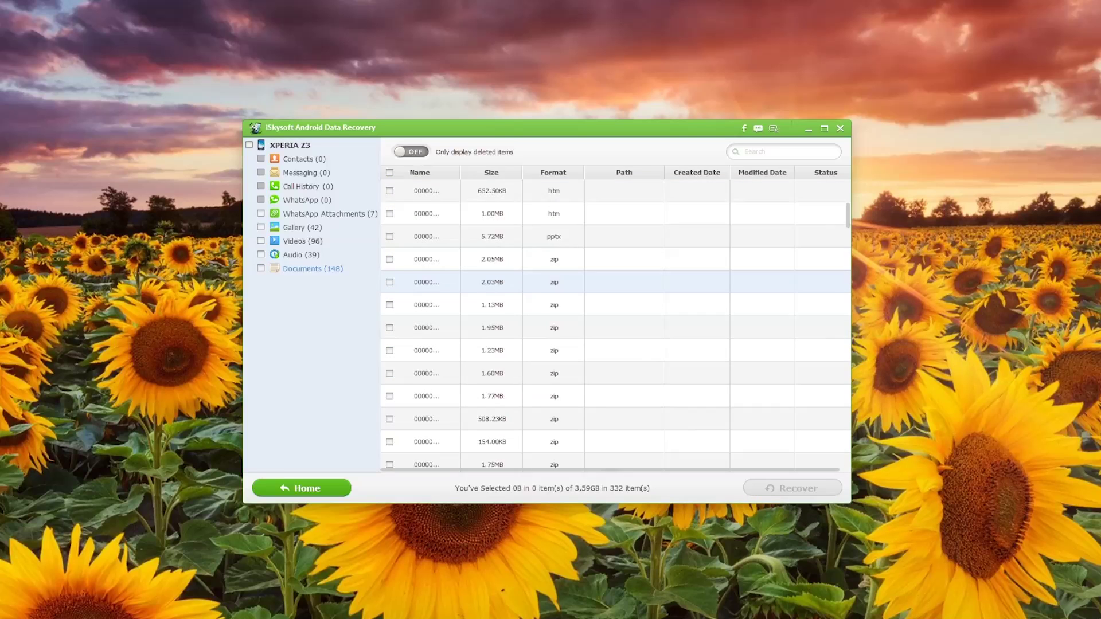
{"action": "mouse_move", "coordinate": [461, 172]}
{"action": "left_mouse_down"}
{"action": "mouse_move", "coordinate": [588, 172]}
{"action": "mouse_move", "coordinate": [528, 172]}
{"action": "left_mouse_up"}
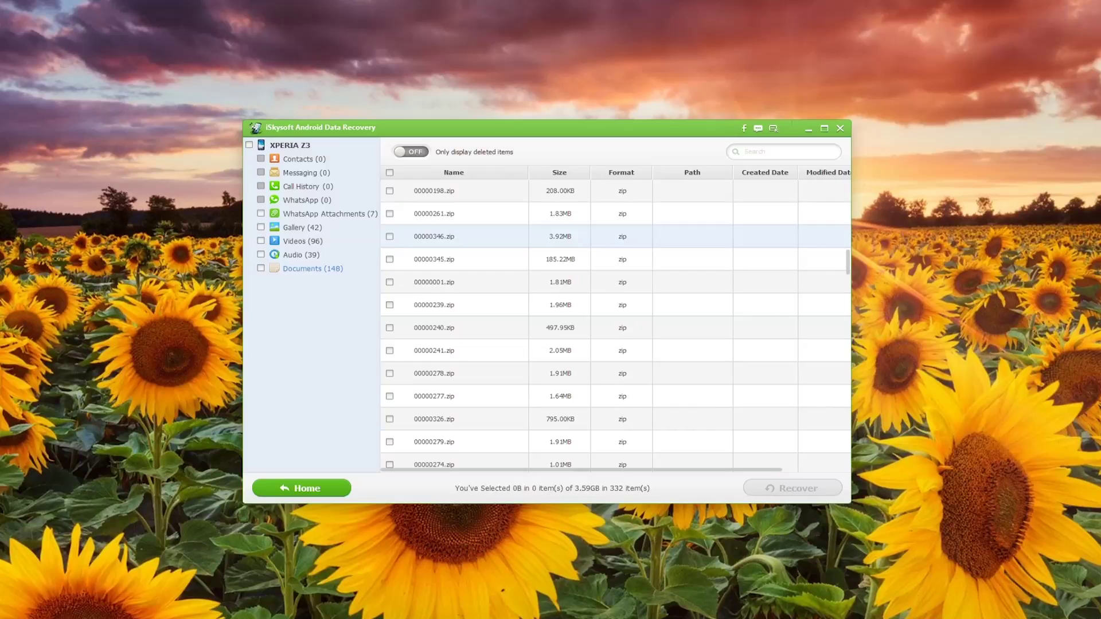
{"action": "scroll", "coordinate": [615, 322], "scroll_direction": "down", "scroll_amount": 3}
{"action": "scroll", "coordinate": [615, 323], "scroll_direction": "down", "scroll_amount": 3}
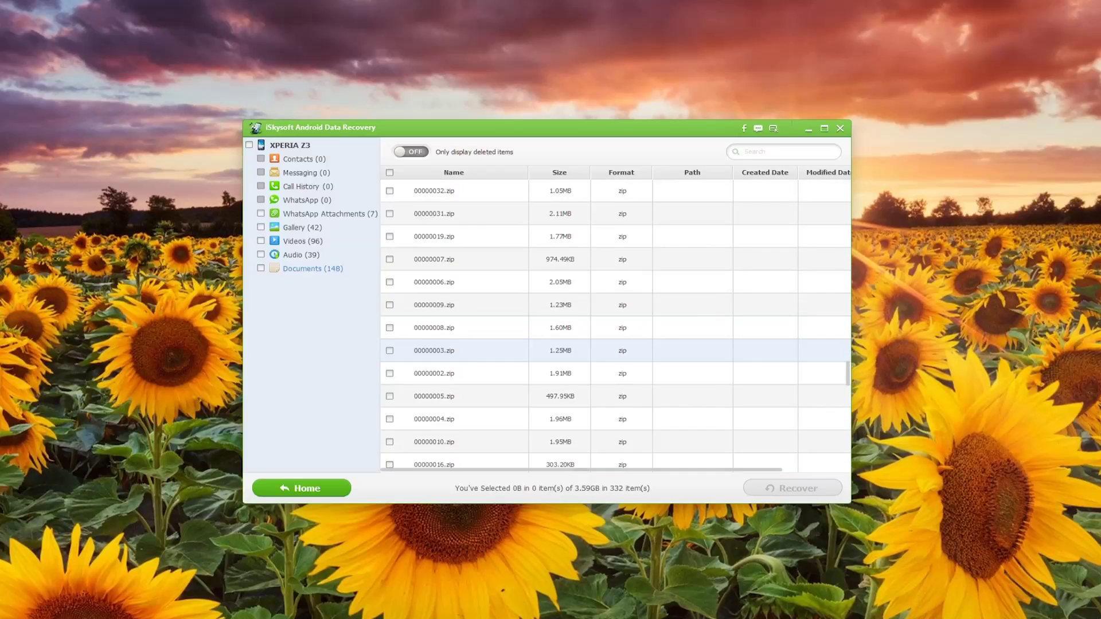
{"action": "scroll", "coordinate": [615, 323], "scroll_direction": "down", "scroll_amount": 3}
{"action": "scroll", "coordinate": [615, 344], "scroll_direction": "up", "scroll_amount": 3}
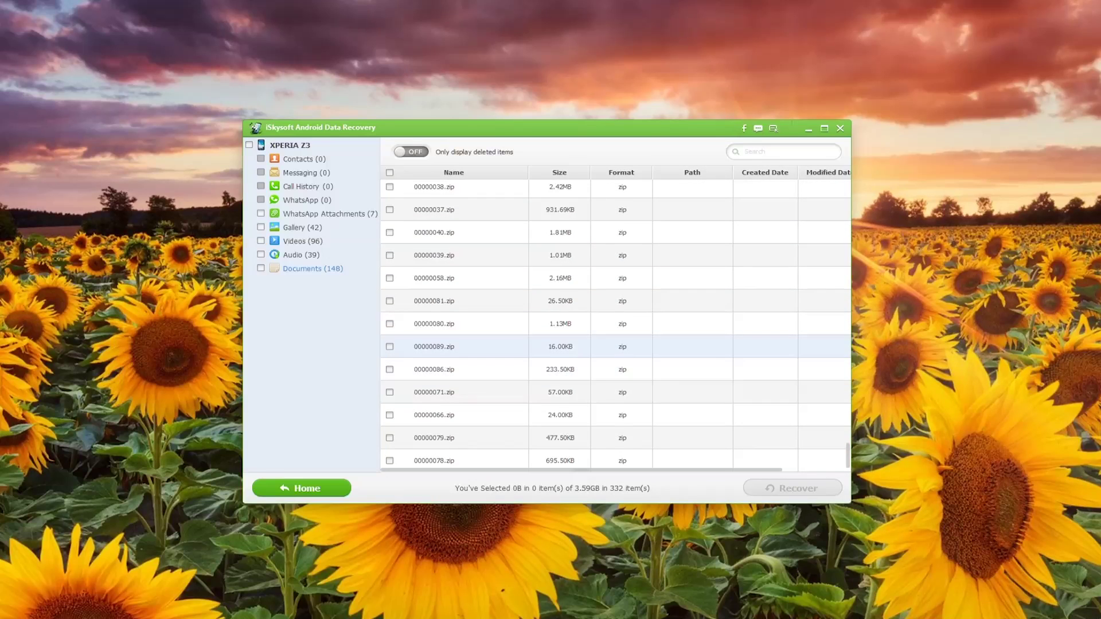
{"action": "scroll", "coordinate": [615, 345], "scroll_direction": "up", "scroll_amount": 3}
{"action": "scroll", "coordinate": [615, 344], "scroll_direction": "up", "scroll_amount": 3}
{"action": "scroll", "coordinate": [615, 346], "scroll_direction": "up", "scroll_amount": 3}
{"action": "scroll", "coordinate": [616, 346], "scroll_direction": "up", "scroll_amount": 3}
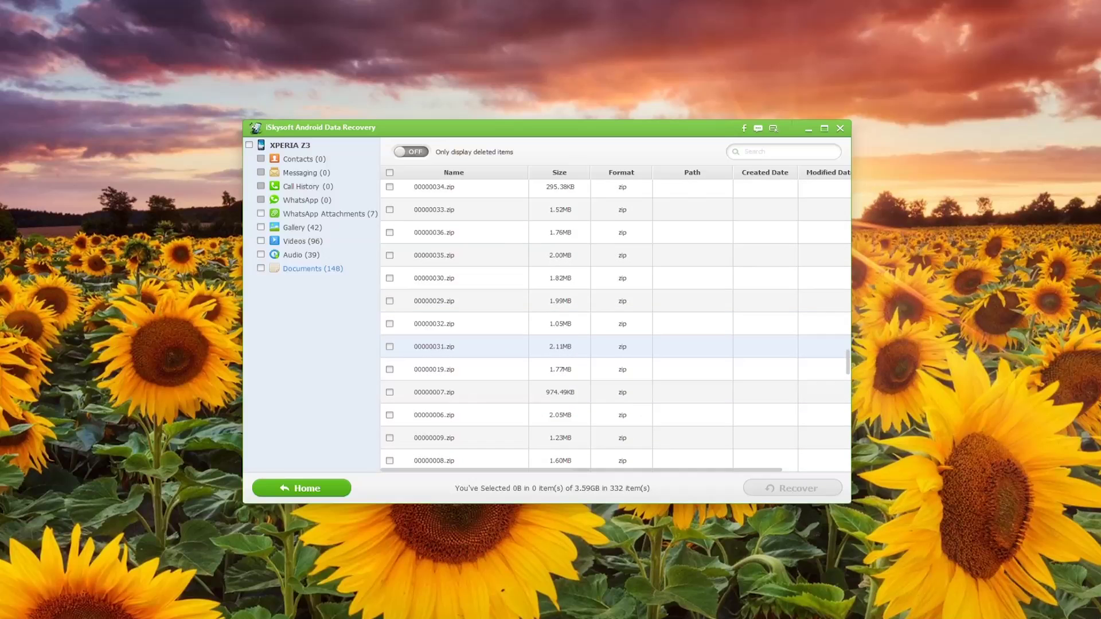
{"action": "scroll", "coordinate": [615, 346], "scroll_direction": "up", "scroll_amount": 3}
{"action": "scroll", "coordinate": [615, 346], "scroll_direction": "up", "scroll_amount": 3}
{"action": "scroll", "coordinate": [615, 336], "scroll_direction": "up", "scroll_amount": 3}
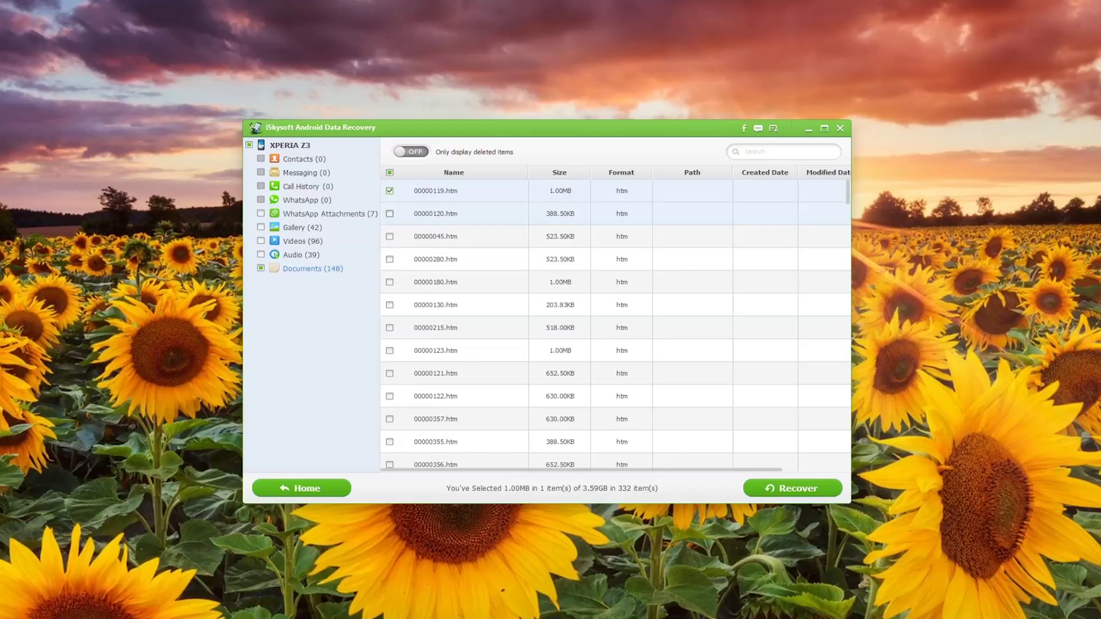
Mark htm files 00000120, 00000280, 00000130, 00000123 and 00000357 for recovery.
{"action": "left_click", "coordinate": [389, 213]}
{"action": "left_click", "coordinate": [390, 259]}
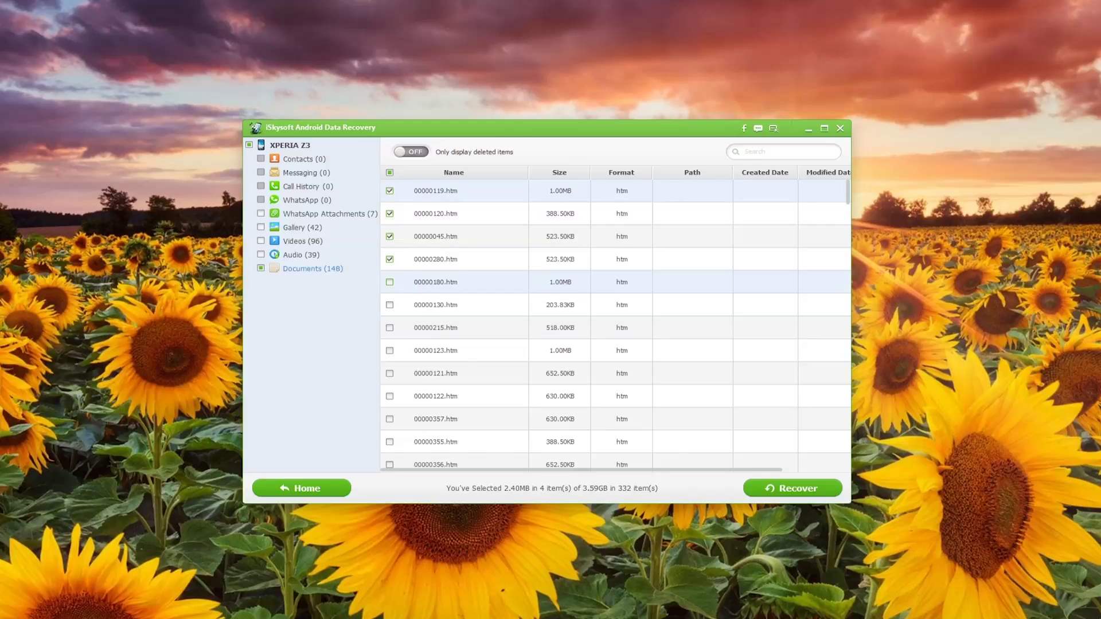
{"action": "left_click", "coordinate": [390, 305]}
{"action": "left_click", "coordinate": [390, 350]}
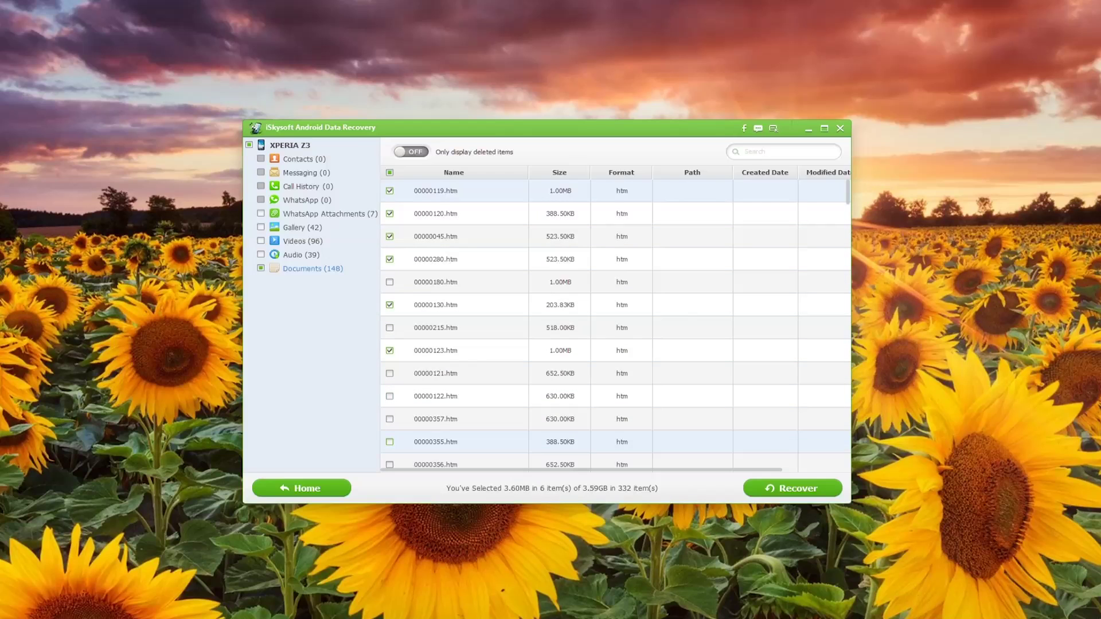
{"action": "left_click", "coordinate": [389, 419]}
{"action": "scroll", "coordinate": [615, 327], "scroll_direction": "down", "scroll_amount": 5}
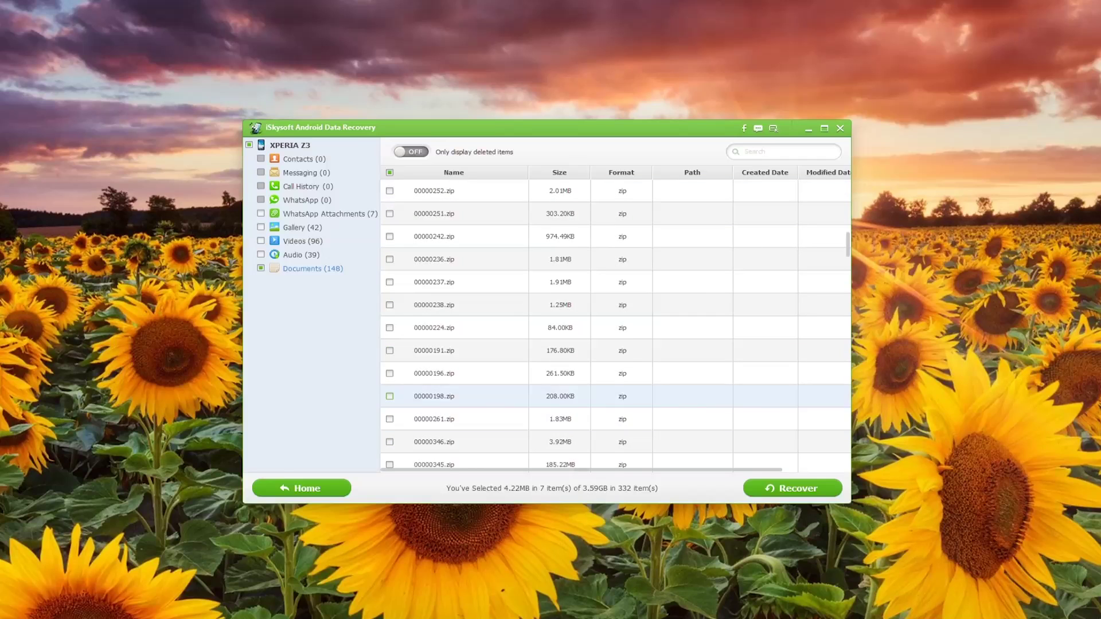
Mark zip files 00000196, 00000198, 00000261 and 00000346, then recover the eleven files.
{"action": "left_click", "coordinate": [389, 374]}
{"action": "left_click", "coordinate": [390, 396]}
{"action": "left_click", "coordinate": [390, 419]}
{"action": "left_click", "coordinate": [390, 442]}
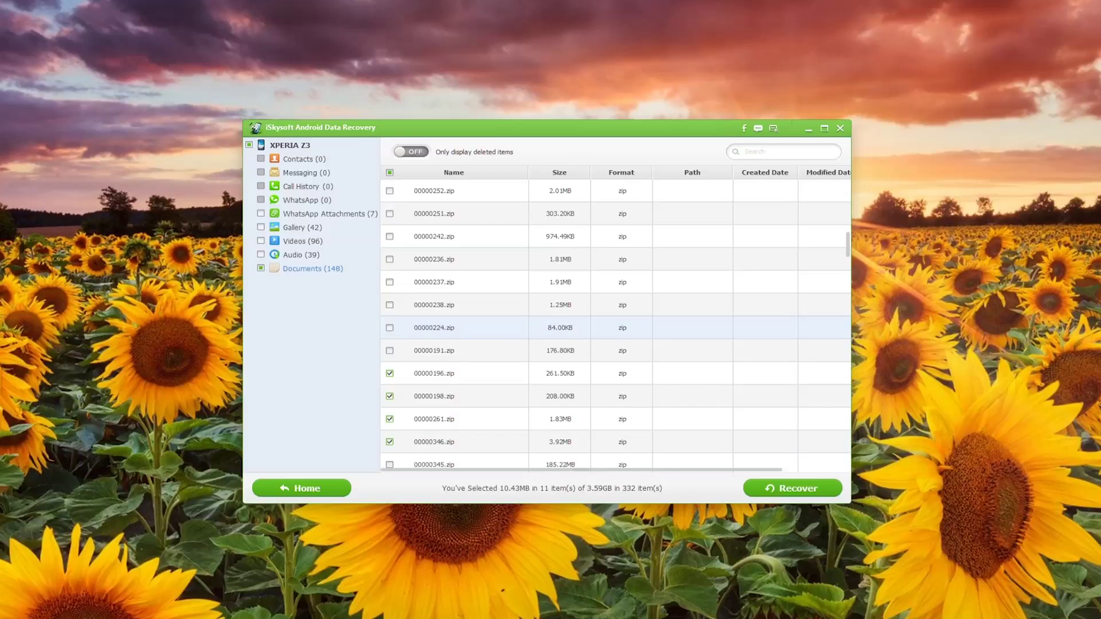
{"action": "left_click", "coordinate": [793, 488]}
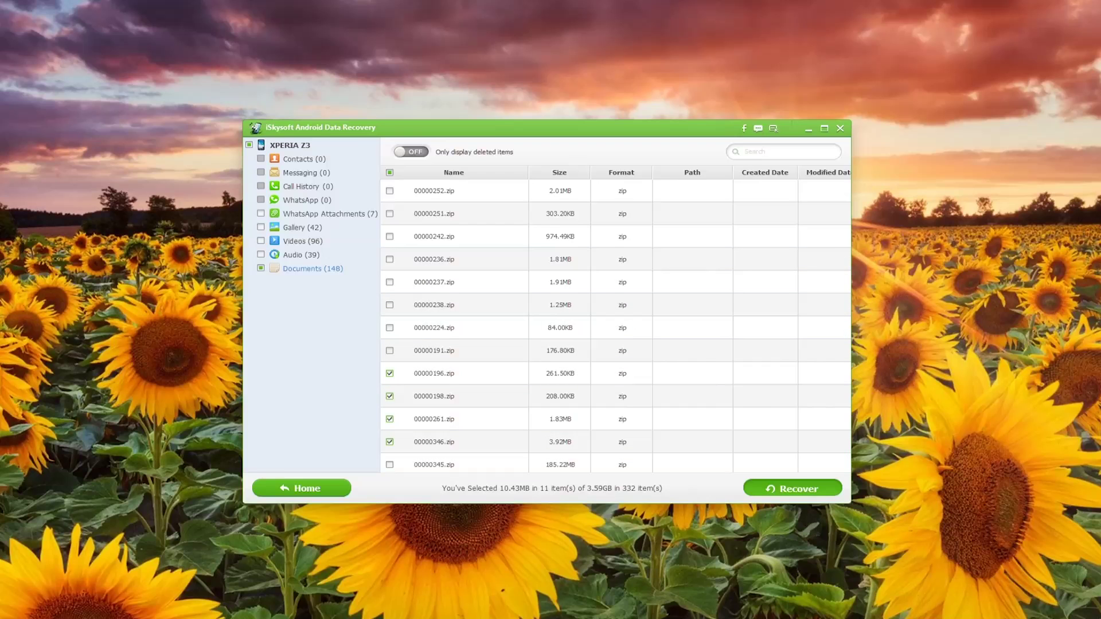
Choose the Desktop as the save path and recover the eleven documents there.
{"action": "left_click", "coordinate": [657, 302]}
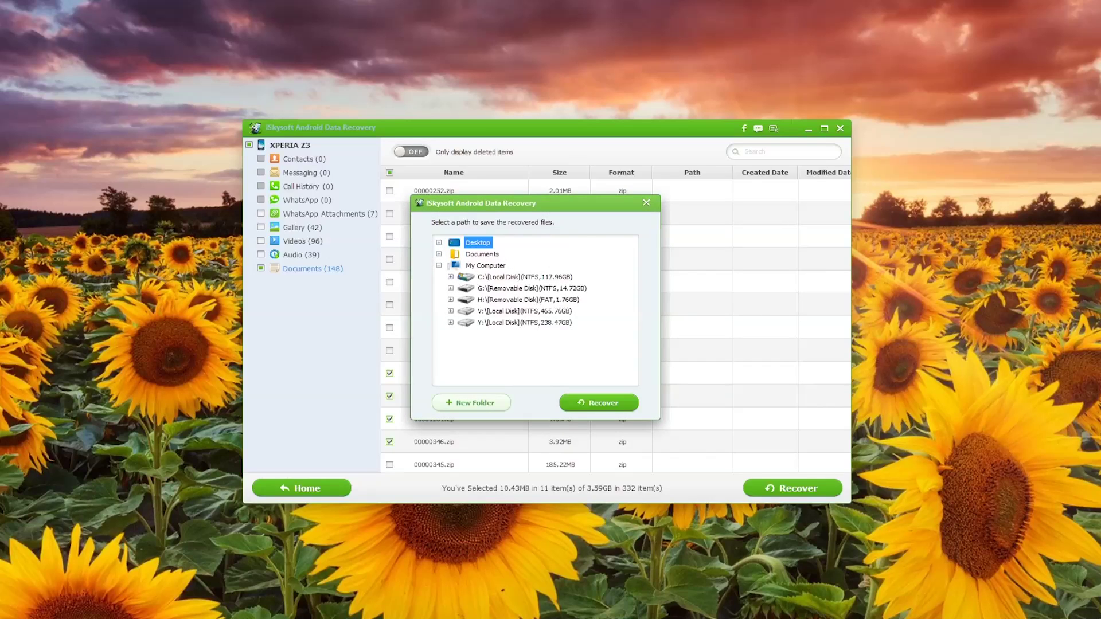
{"action": "left_click", "coordinate": [599, 403]}
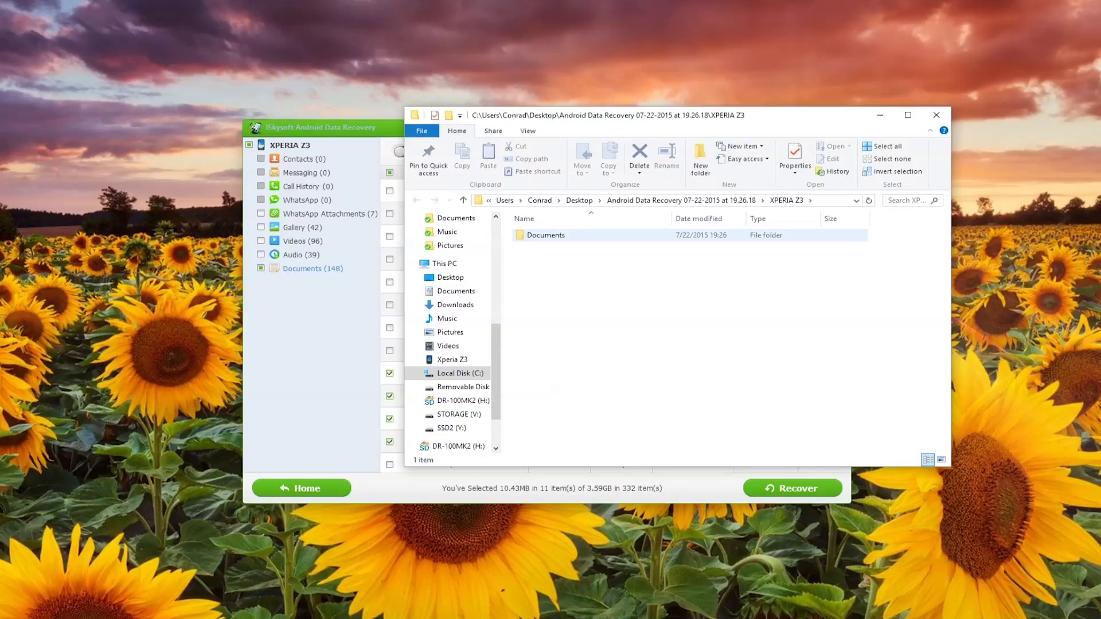
{"action": "double_click", "coordinate": [545, 235]}
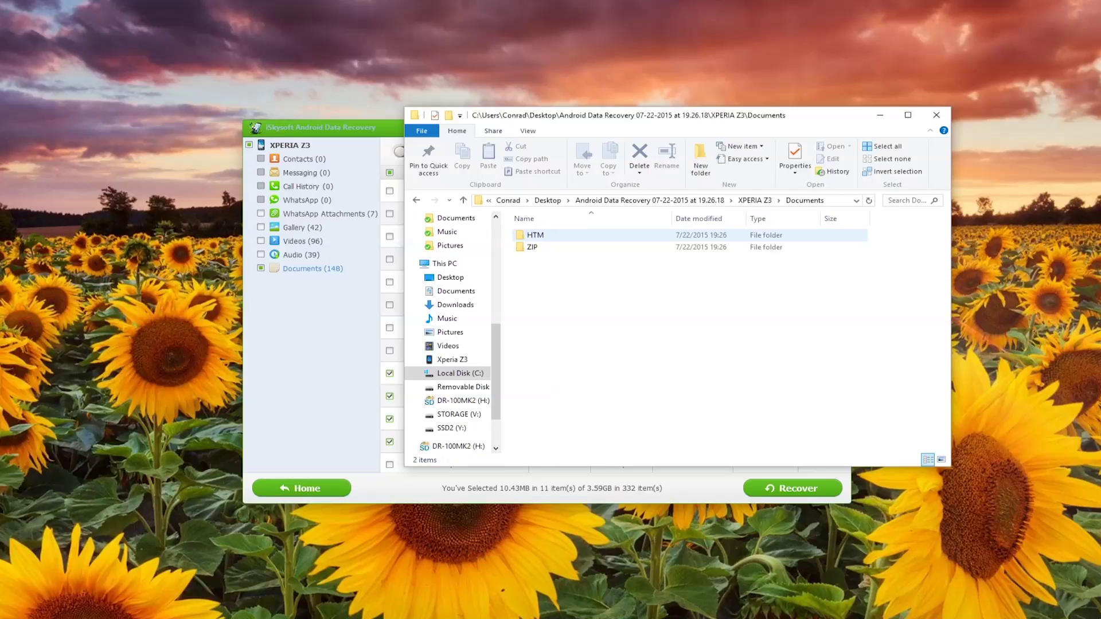
{"action": "double_click", "coordinate": [536, 235]}
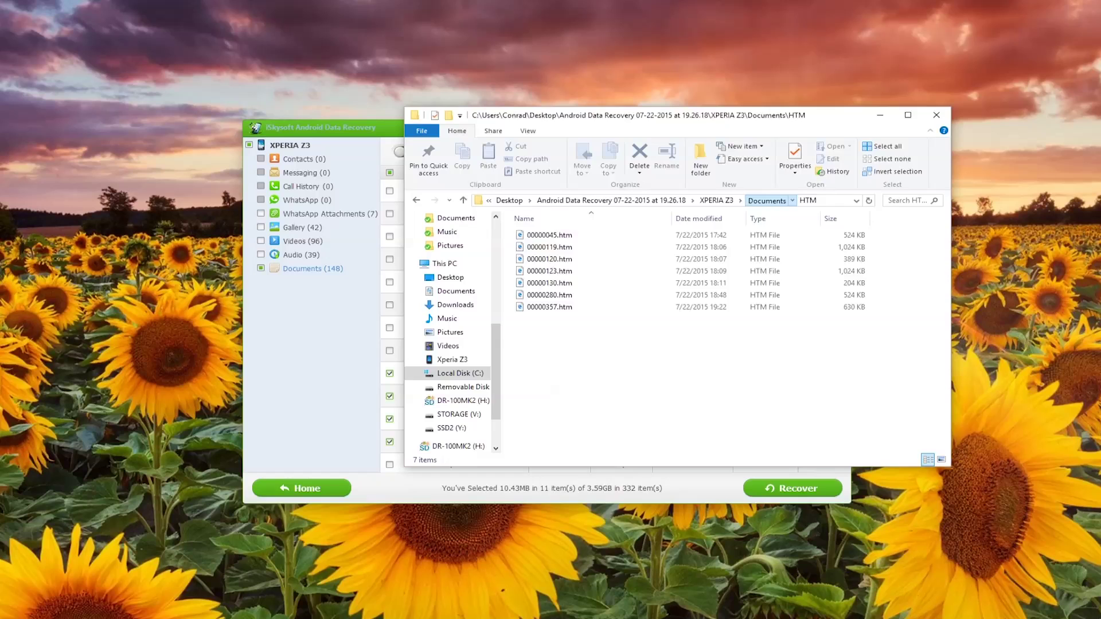
{"action": "left_click", "coordinate": [766, 200]}
{"action": "left_click", "coordinate": [532, 248]}
{"action": "double_click", "coordinate": [532, 246]}
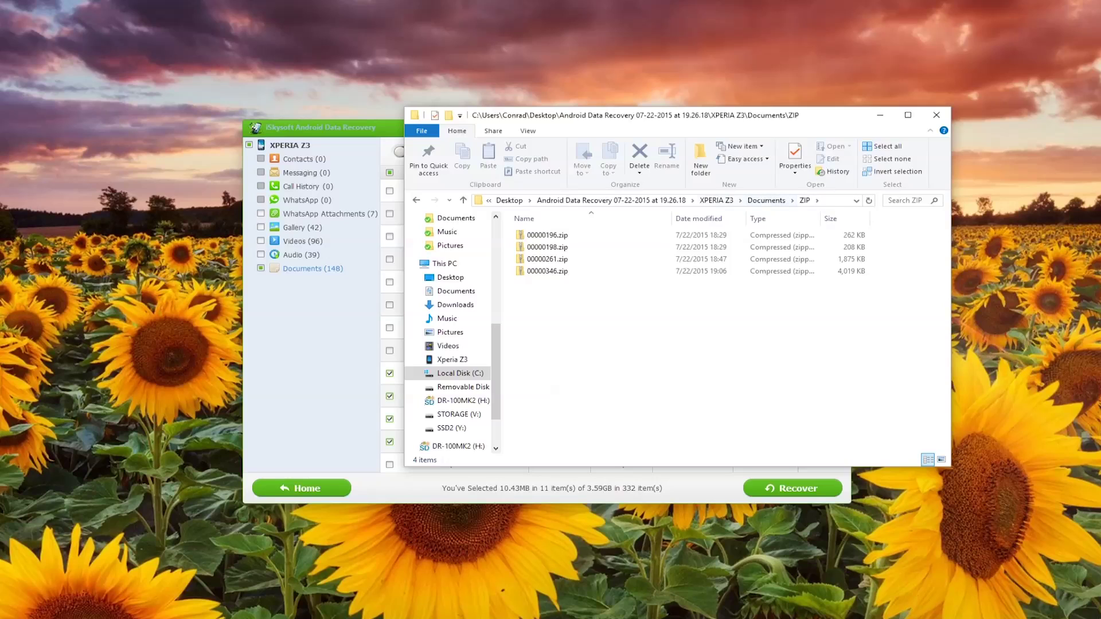
{"action": "left_click", "coordinate": [716, 200]}
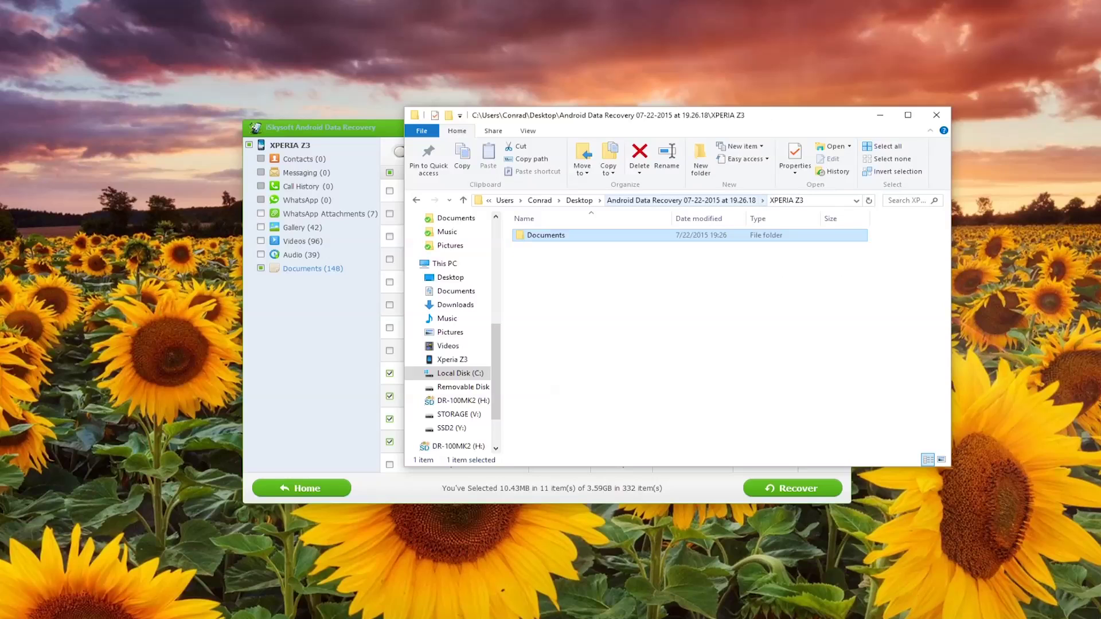